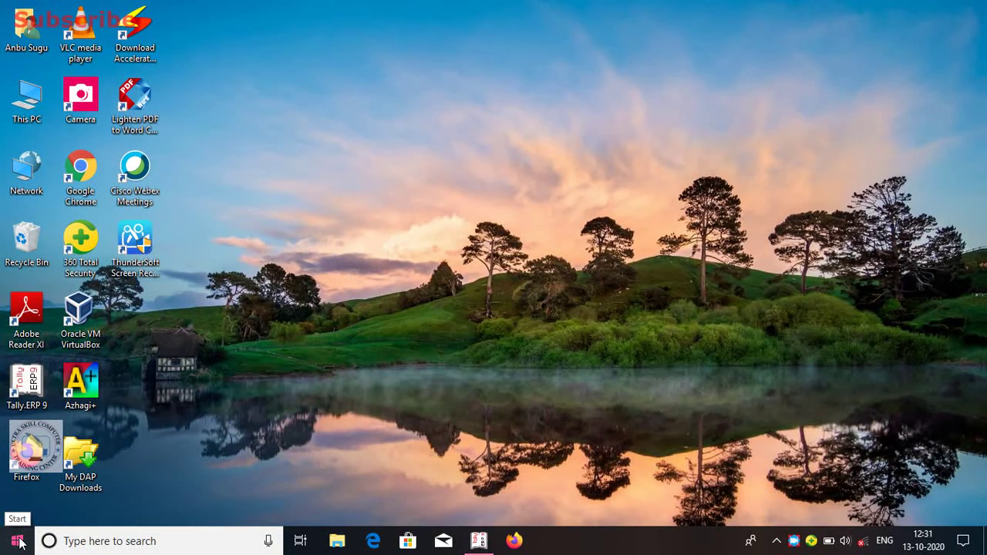
- Open WordPad from the Windows Accessories group of installed programs
{"action": "left_click", "coordinate": [18, 541]}
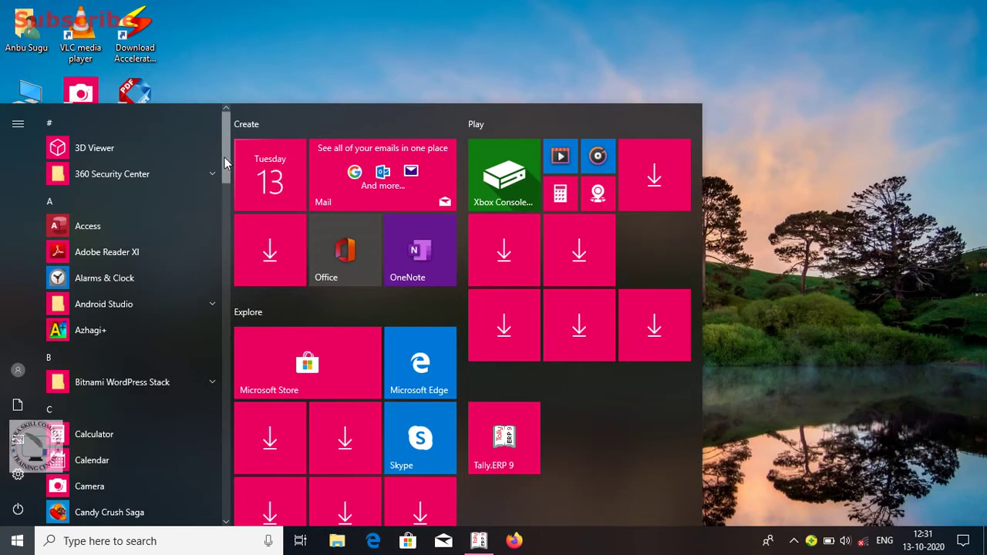
{"action": "scroll", "coordinate": [217, 232], "scroll_direction": "down", "scroll_amount": 10}
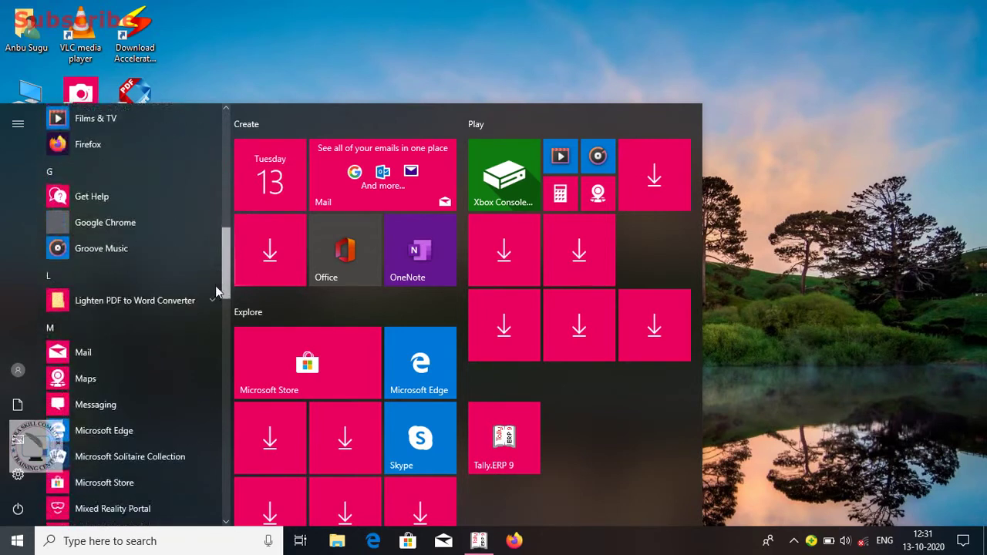
{"action": "scroll", "coordinate": [215, 292], "scroll_direction": "down", "scroll_amount": 9}
{"action": "scroll", "coordinate": [214, 400], "scroll_direction": "down", "scroll_amount": 9}
{"action": "scroll", "coordinate": [206, 462], "scroll_direction": "down", "scroll_amount": 3}
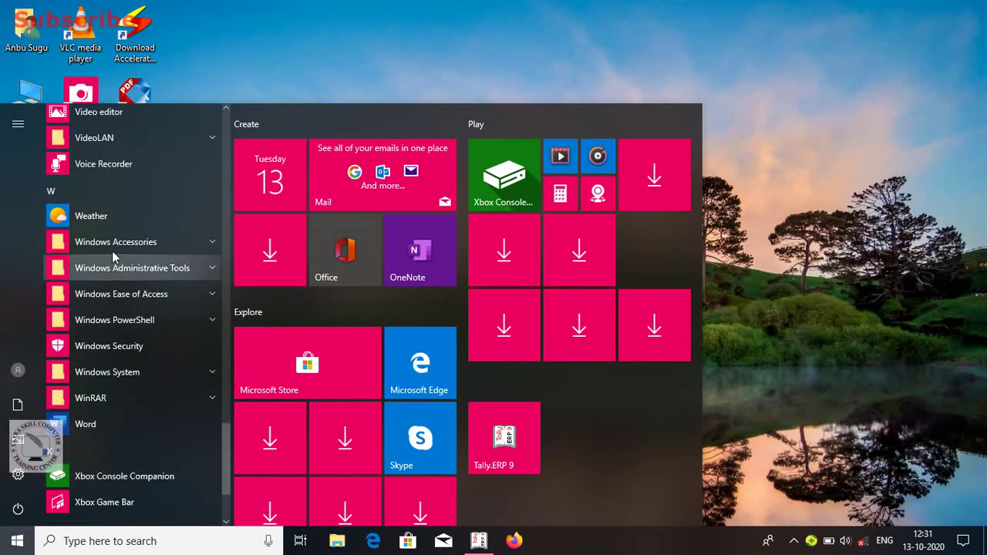
{"action": "left_click", "coordinate": [111, 243]}
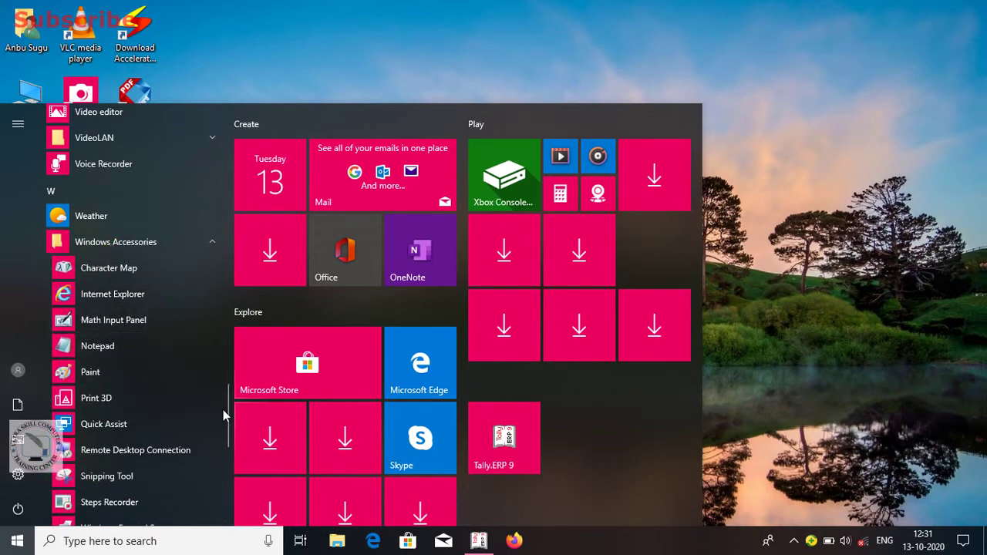
{"action": "left_click_drag", "start_coordinate": [226, 410], "coordinate": [225, 434]}
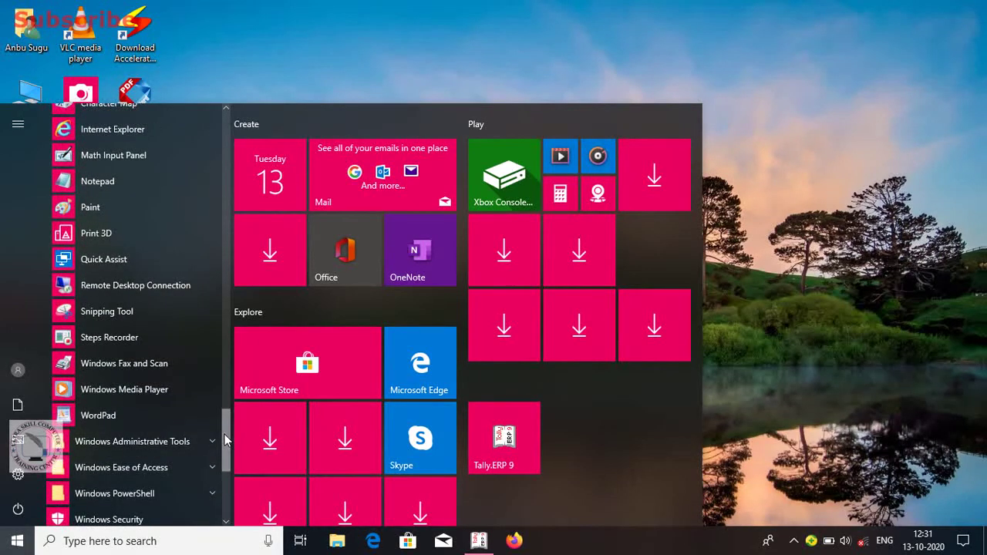
{"action": "left_click", "coordinate": [148, 411]}
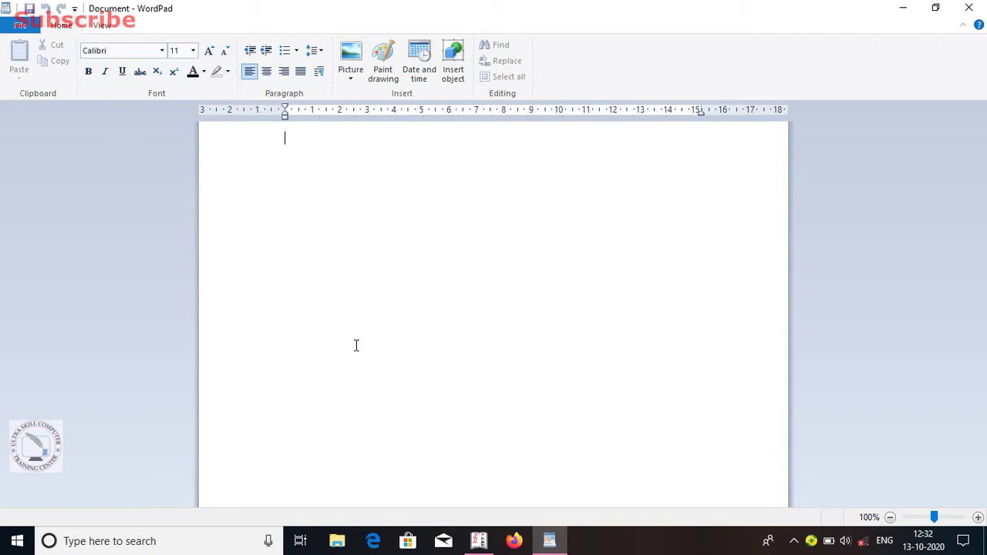
- Write "Welcome" on the first line of the blank document and center it
{"action": "type", "text": "Wel"}
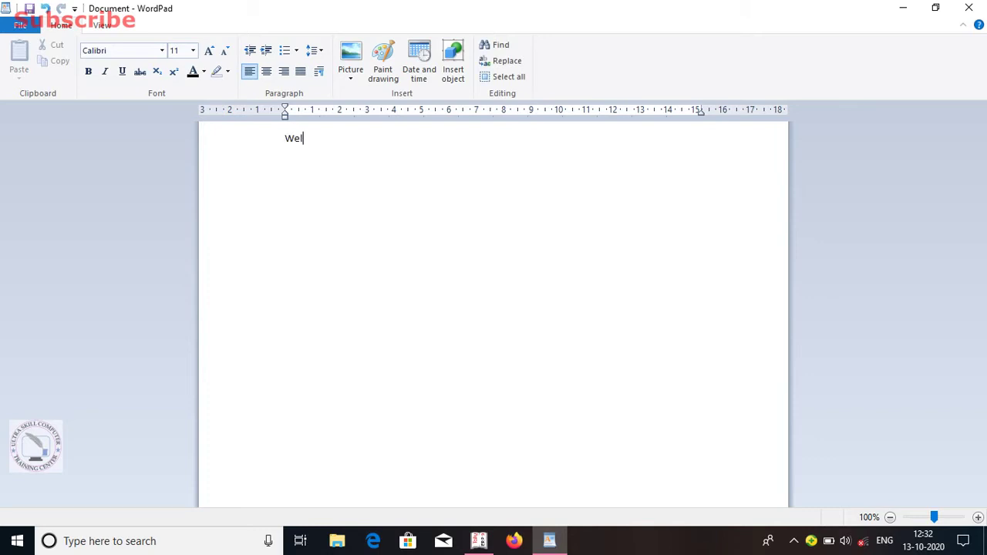
{"action": "type", "text": "come"}
{"action": "left_click", "coordinate": [370, 145]}
{"action": "left_click", "coordinate": [268, 76]}
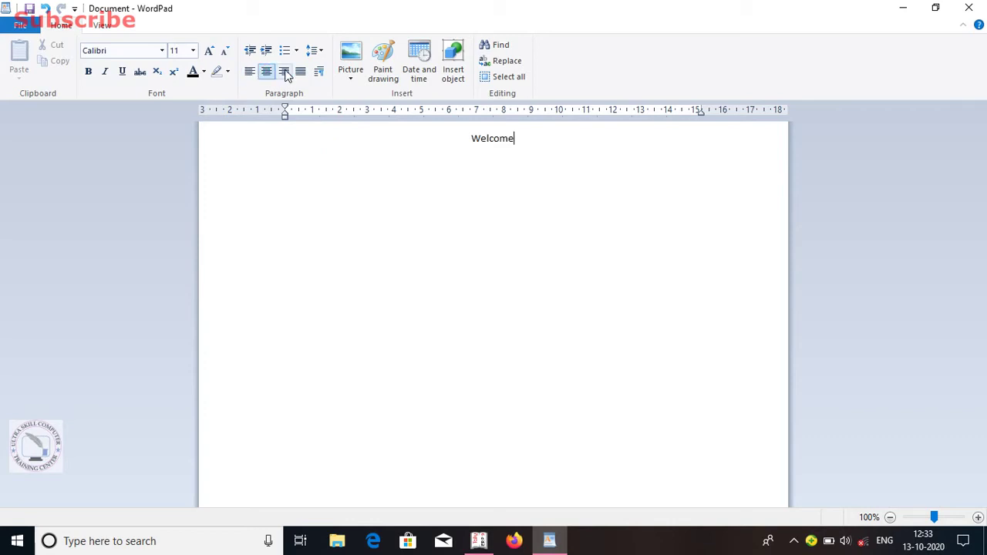
{"action": "left_click", "coordinate": [285, 72]}
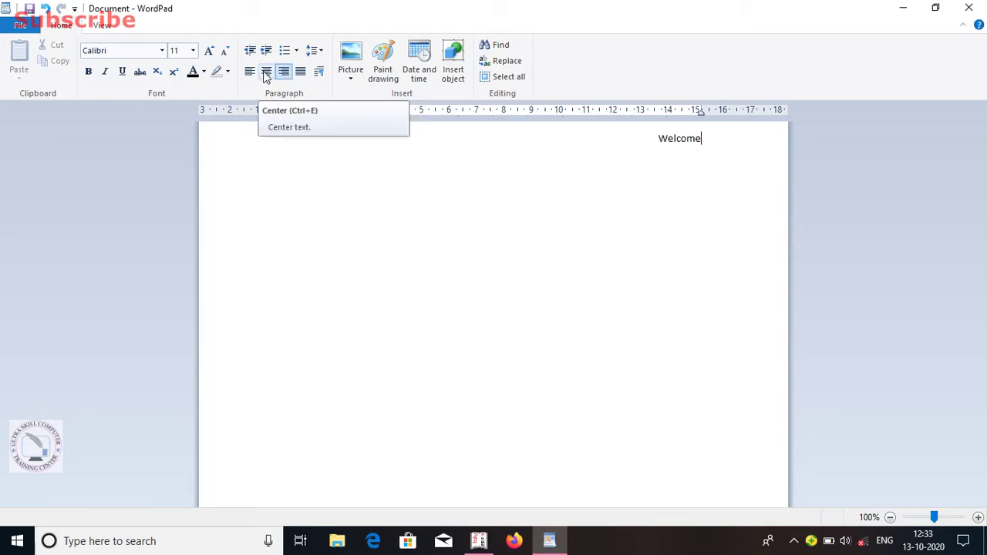
{"action": "left_click", "coordinate": [265, 74]}
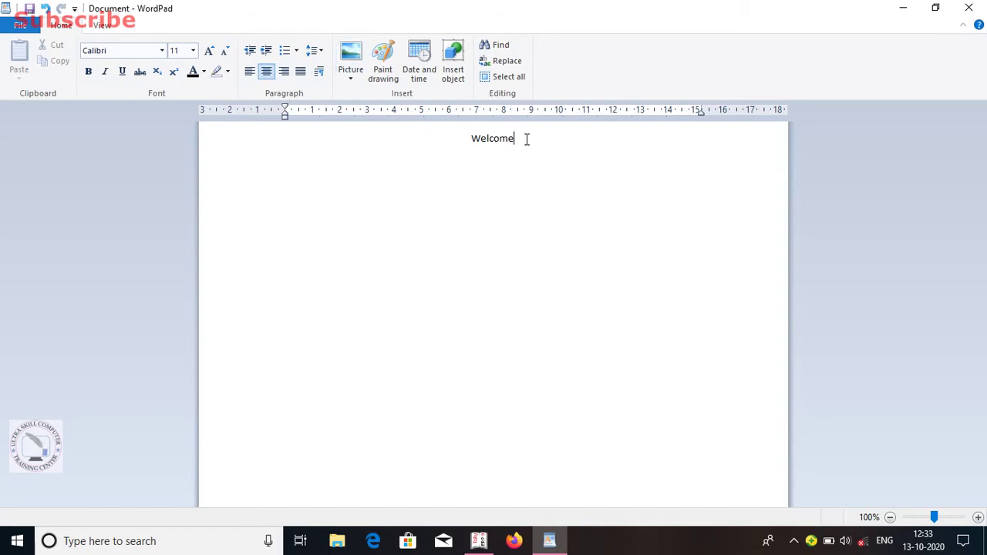
- Set the "Welcome" heading to font size 36 and make it bold
{"action": "left_click_drag", "start_coordinate": [524, 140], "coordinate": [477, 147]}
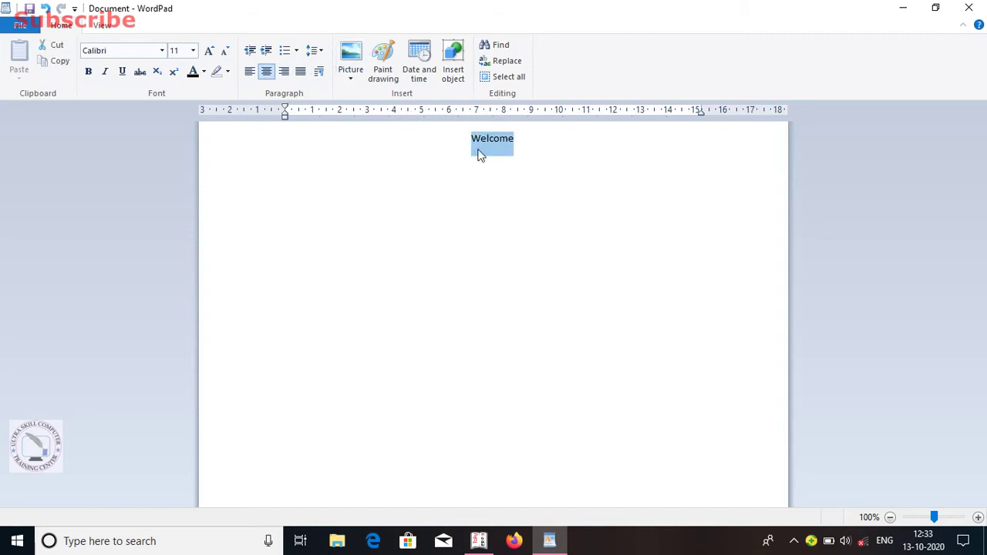
{"action": "left_click", "coordinate": [194, 51]}
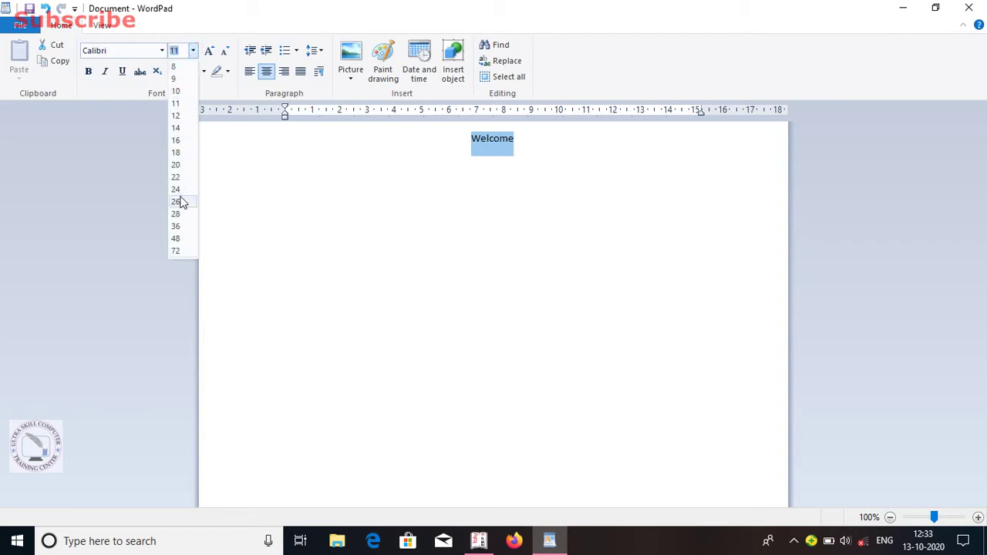
{"action": "left_click", "coordinate": [175, 230]}
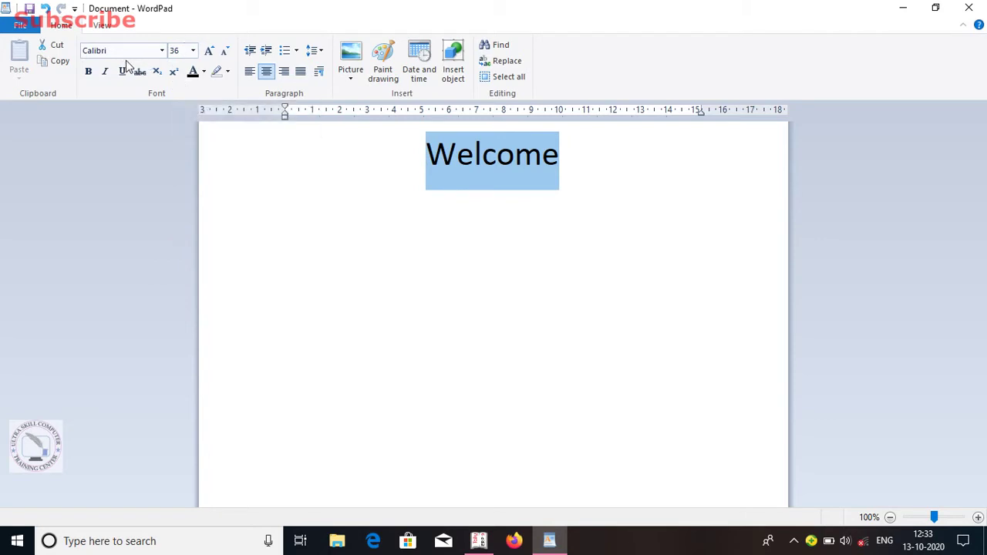
{"action": "left_click", "coordinate": [88, 74]}
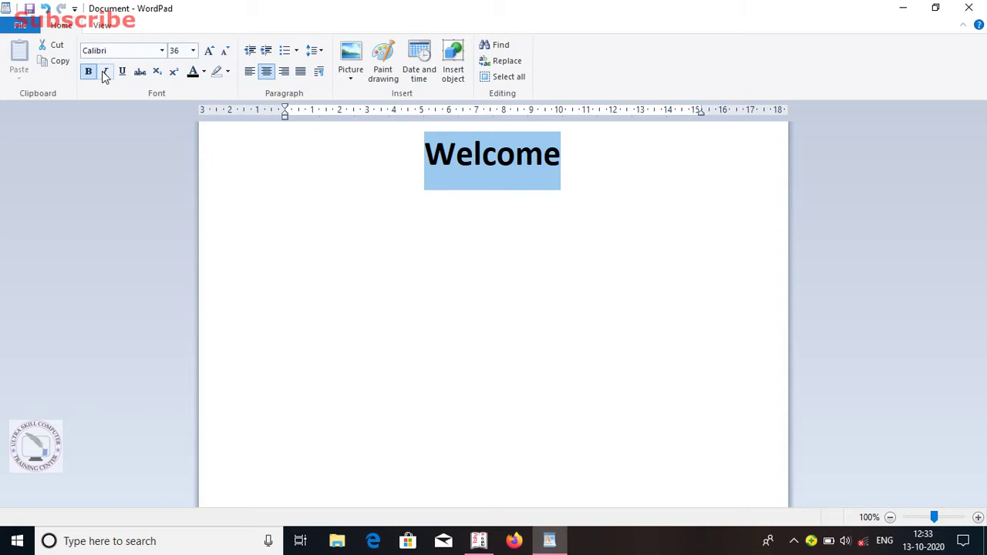
- Try italic and underline formatting on the "Welcome" heading
{"action": "left_click", "coordinate": [105, 73]}
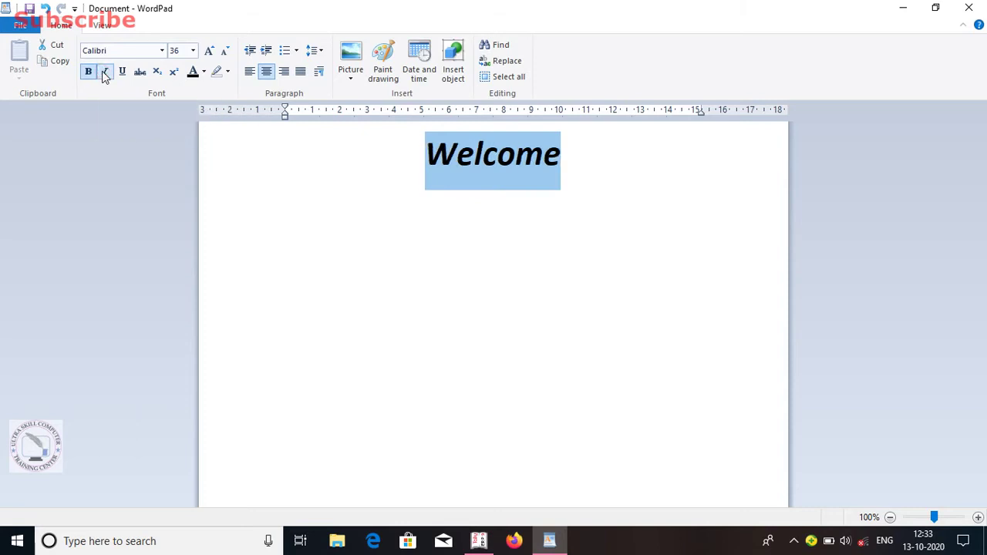
{"action": "left_click", "coordinate": [105, 73]}
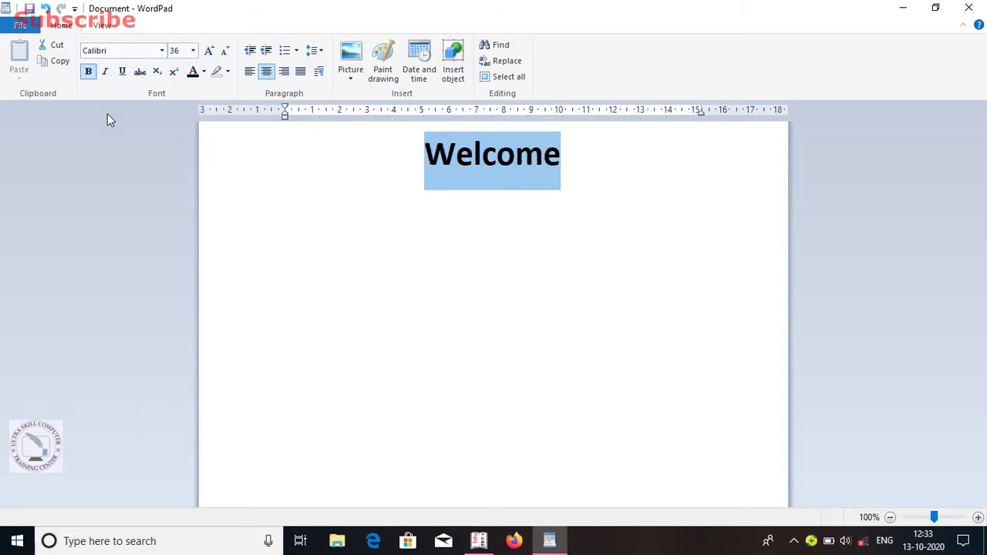
{"action": "left_click", "coordinate": [106, 71]}
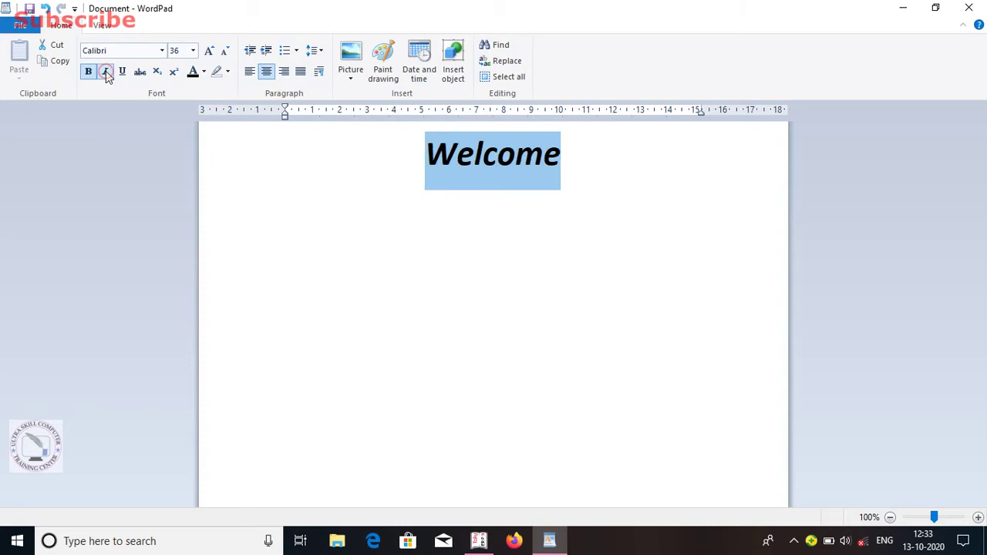
{"action": "left_click", "coordinate": [106, 72]}
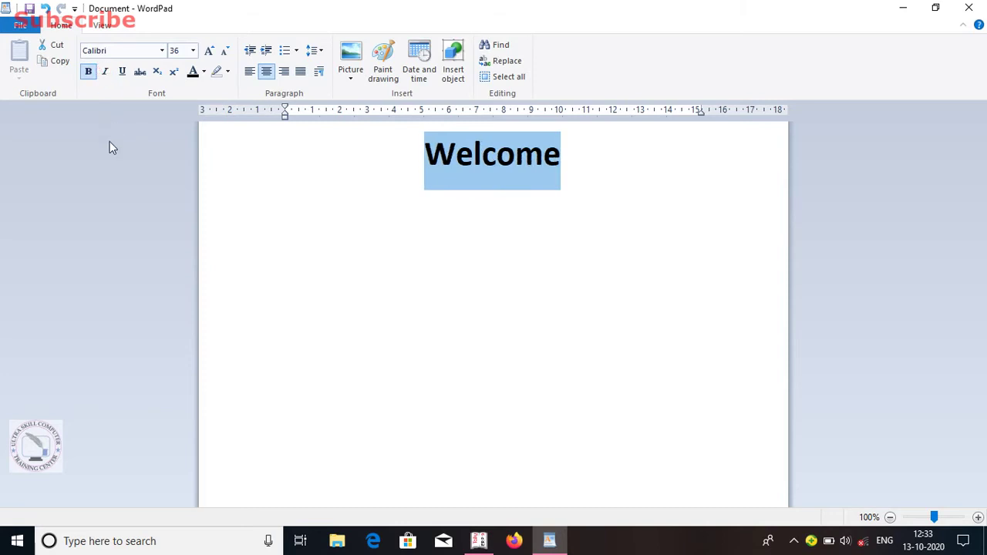
{"action": "left_click", "coordinate": [122, 71]}
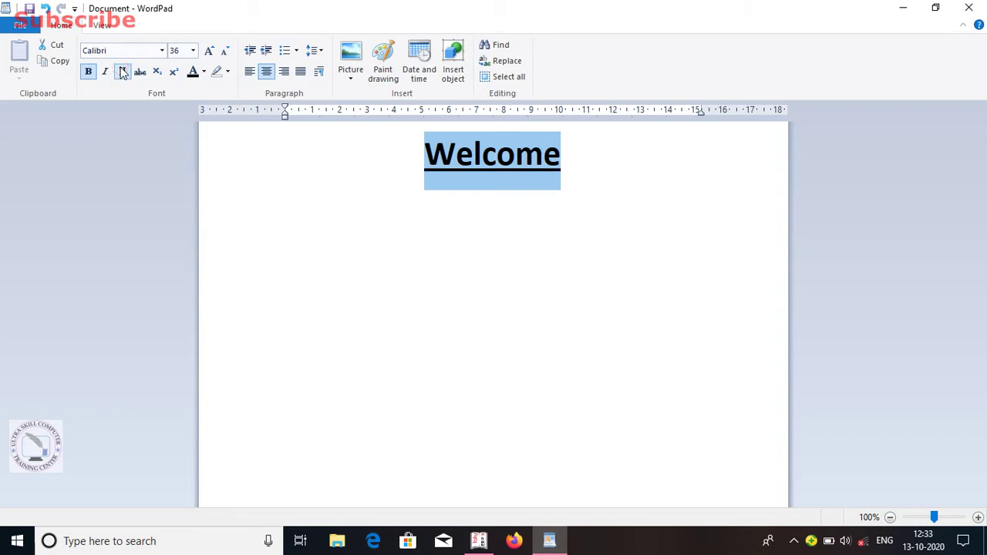
{"action": "left_click", "coordinate": [122, 72]}
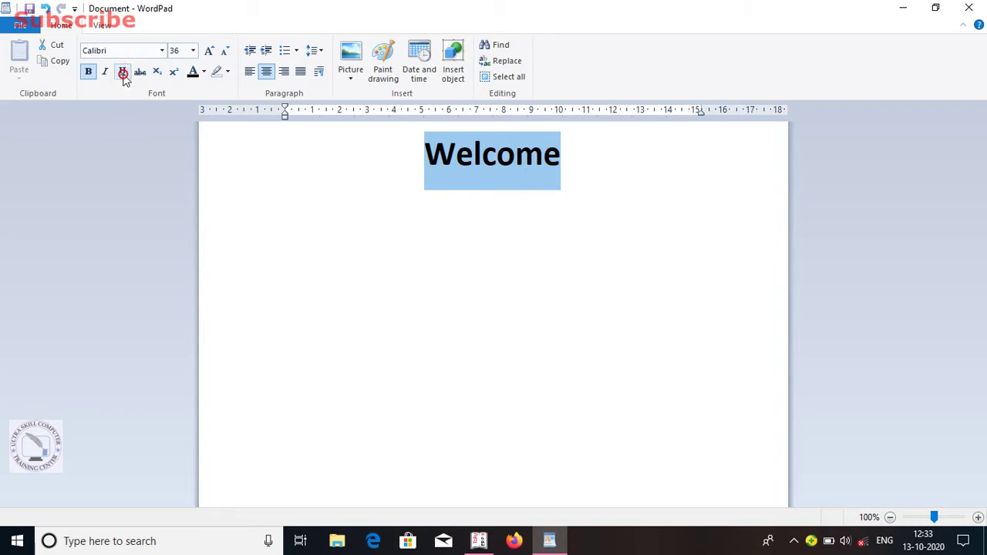
{"action": "left_click", "coordinate": [123, 72]}
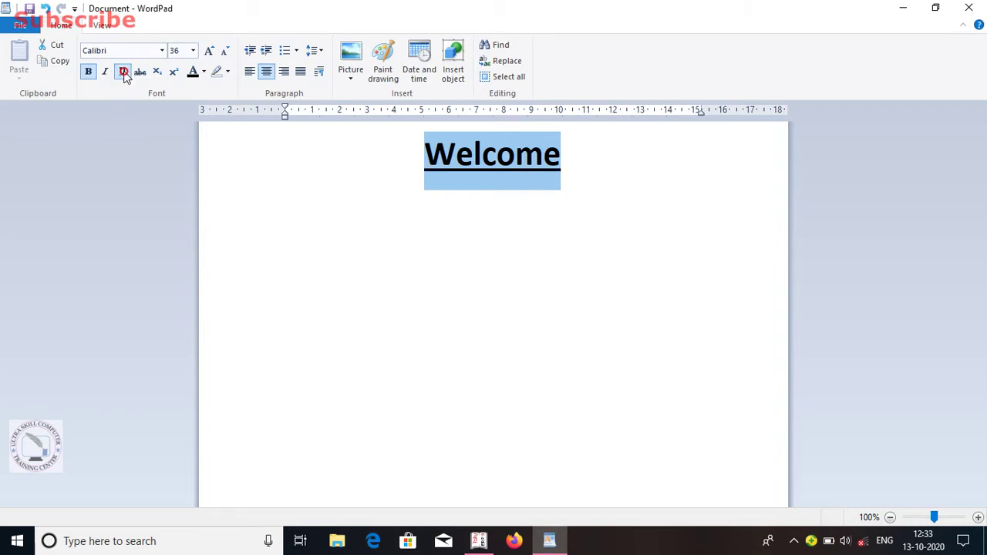
{"action": "left_click", "coordinate": [122, 72]}
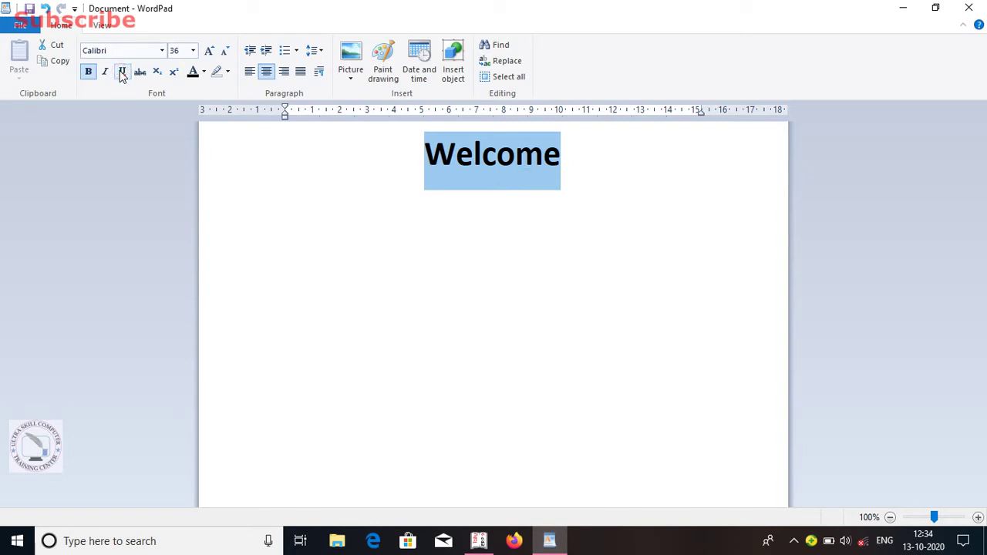
- Add a left-aligned line reading "Alignment" below the "Welcome" heading
{"action": "left_click", "coordinate": [586, 156]}
{"action": "left_click", "coordinate": [587, 156]}
{"action": "key", "text": "Return"}
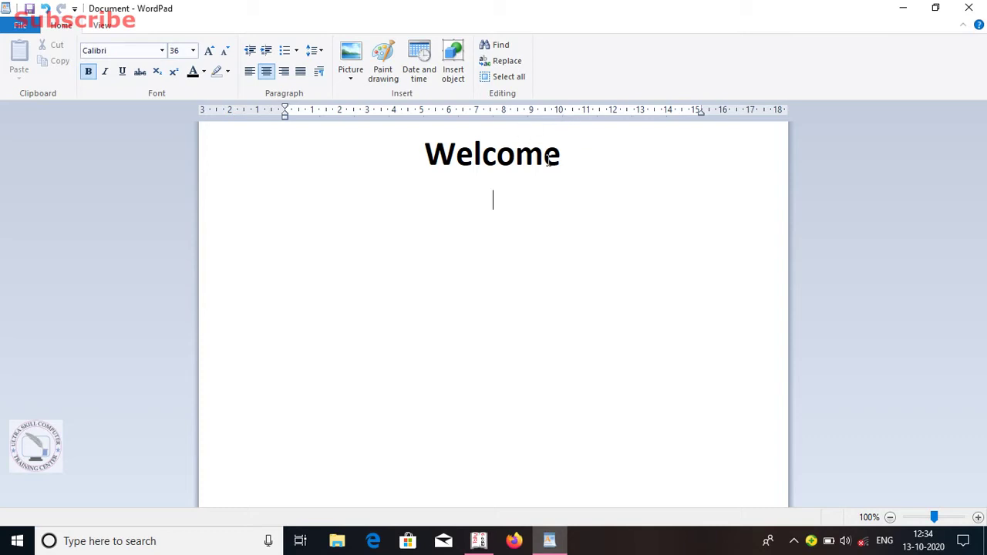
{"action": "left_click", "coordinate": [251, 72]}
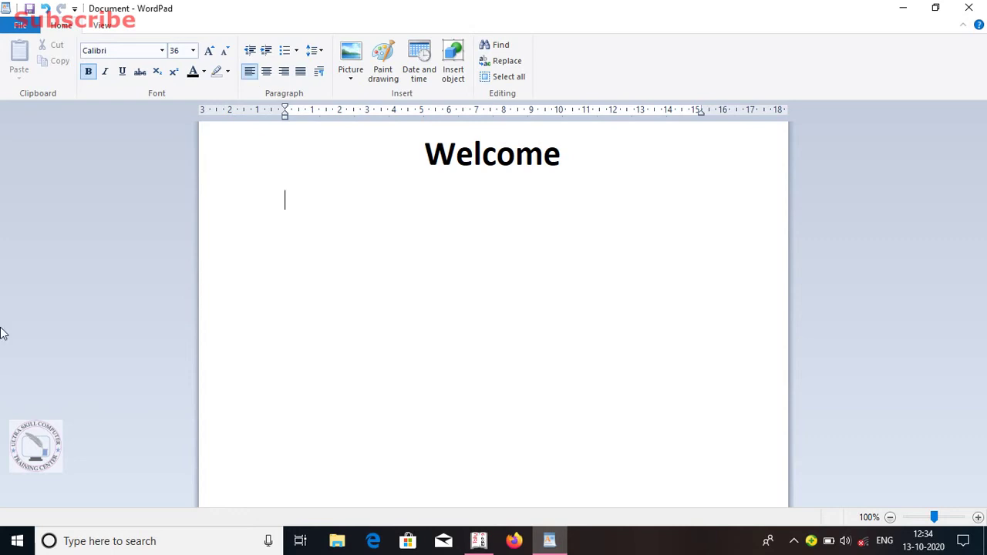
{"action": "type", "text": "I"}
{"action": "type", "text": "Ali"}
{"action": "type", "text": "gnment"}
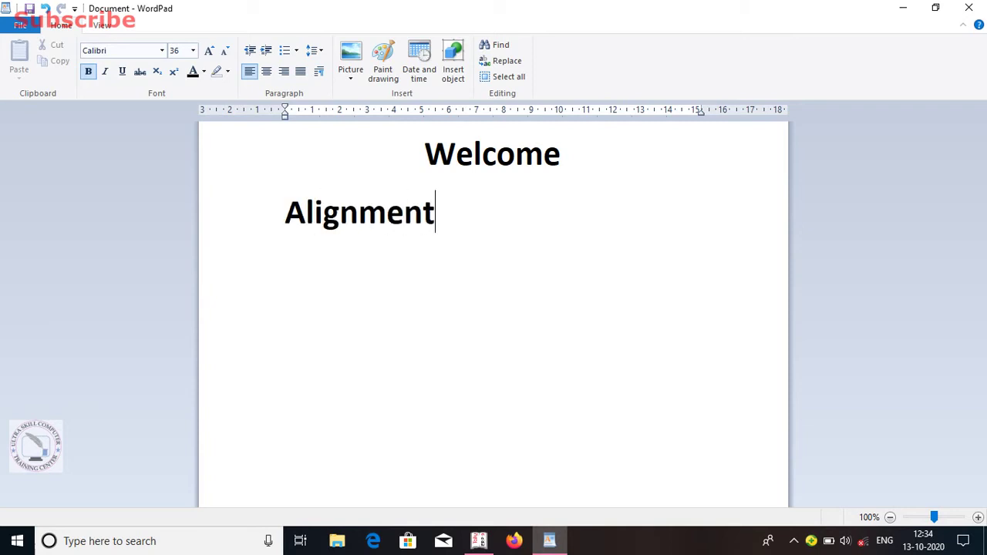
{"action": "key", "text": "Return"}
- Change the text color of the "Alignment" line to blue
{"action": "left_click_drag", "start_coordinate": [287, 213], "coordinate": [440, 226]}
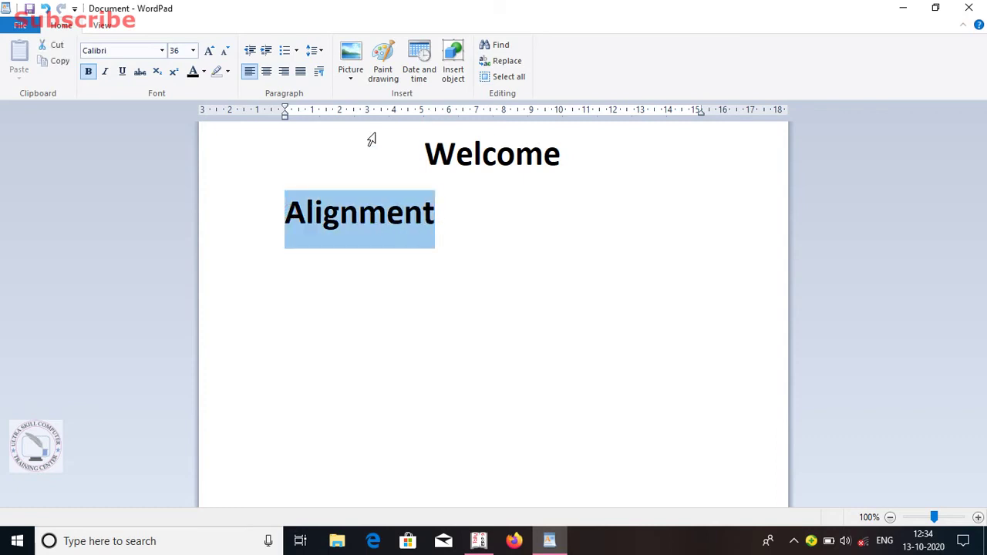
{"action": "left_click", "coordinate": [204, 76]}
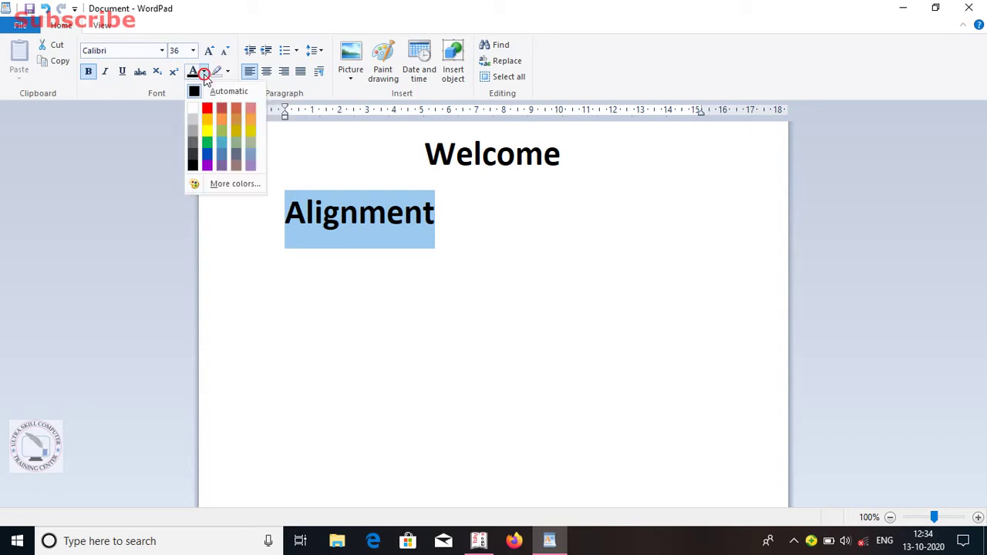
{"action": "left_click", "coordinate": [209, 128]}
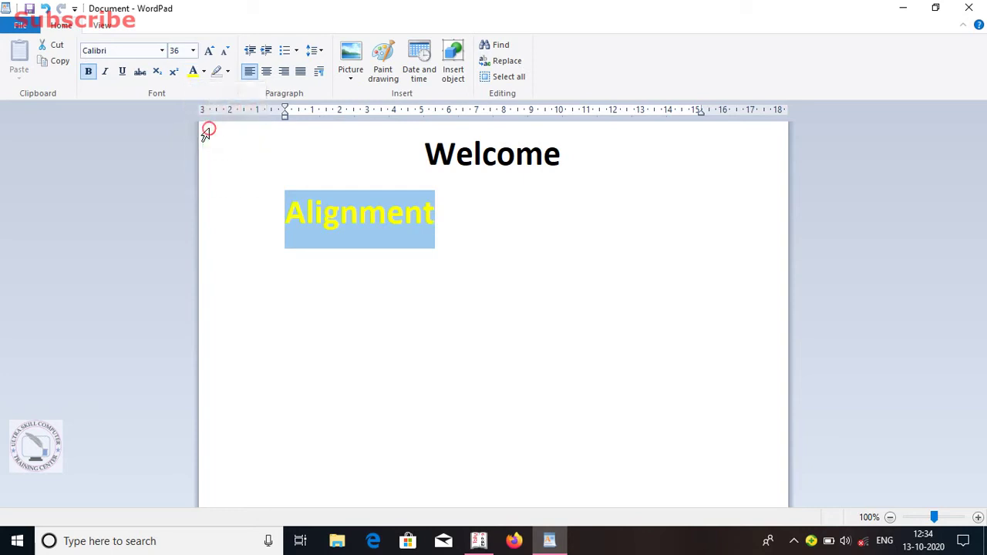
{"action": "left_click", "coordinate": [205, 75]}
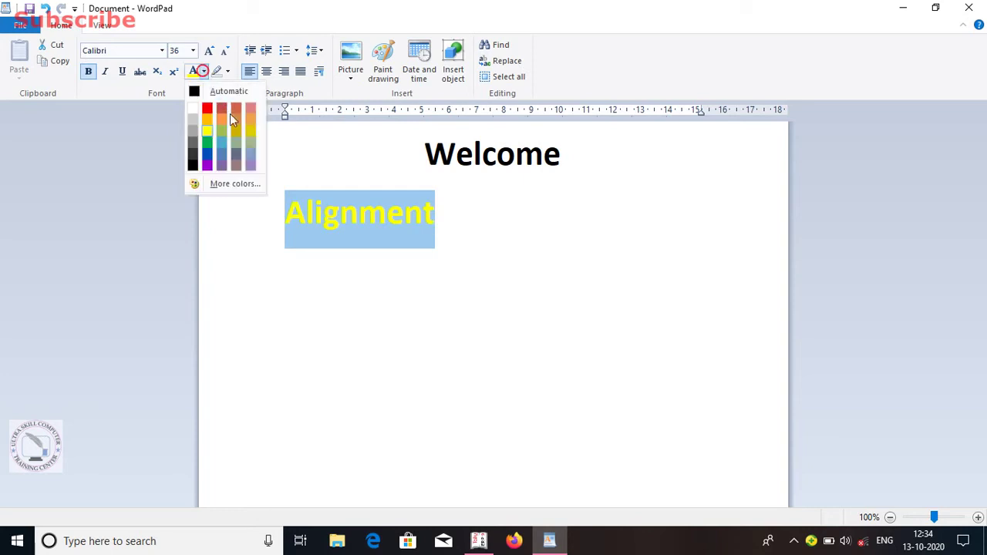
{"action": "left_click", "coordinate": [211, 154]}
- Add four lines below "Alignment" reading "left align", "right align", "center" and "justify"
{"action": "left_click", "coordinate": [469, 222]}
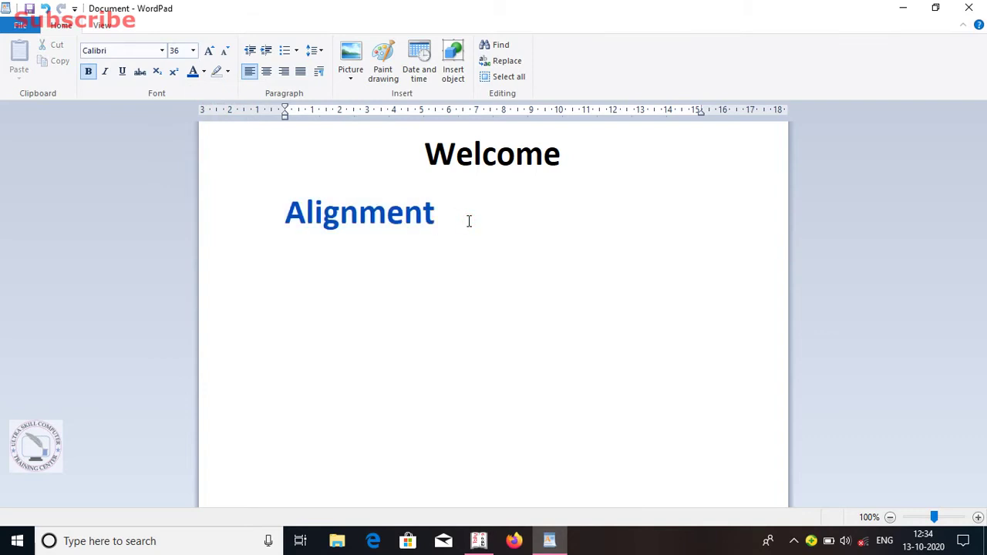
{"action": "key", "text": "Return"}
{"action": "type", "text": "left"}
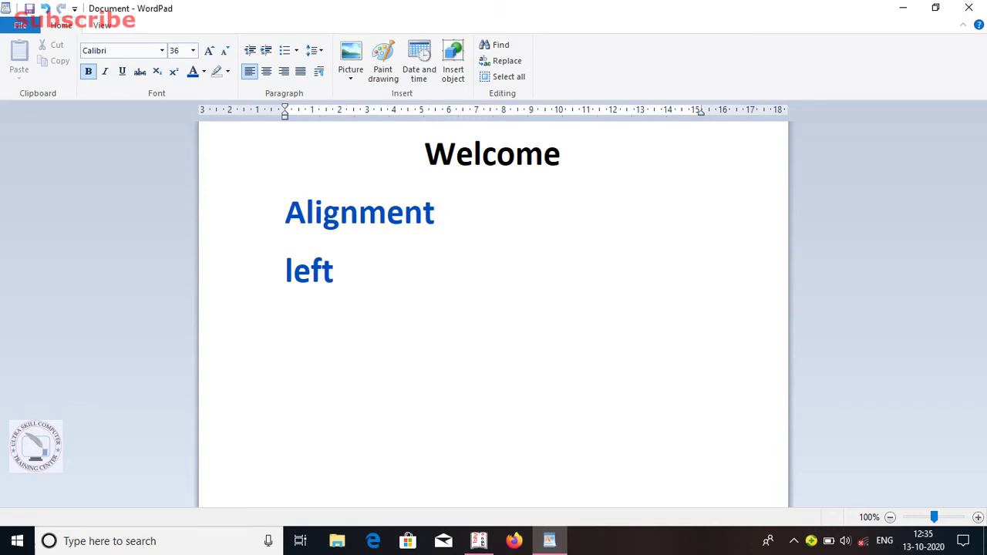
{"action": "type", "text": " align"}
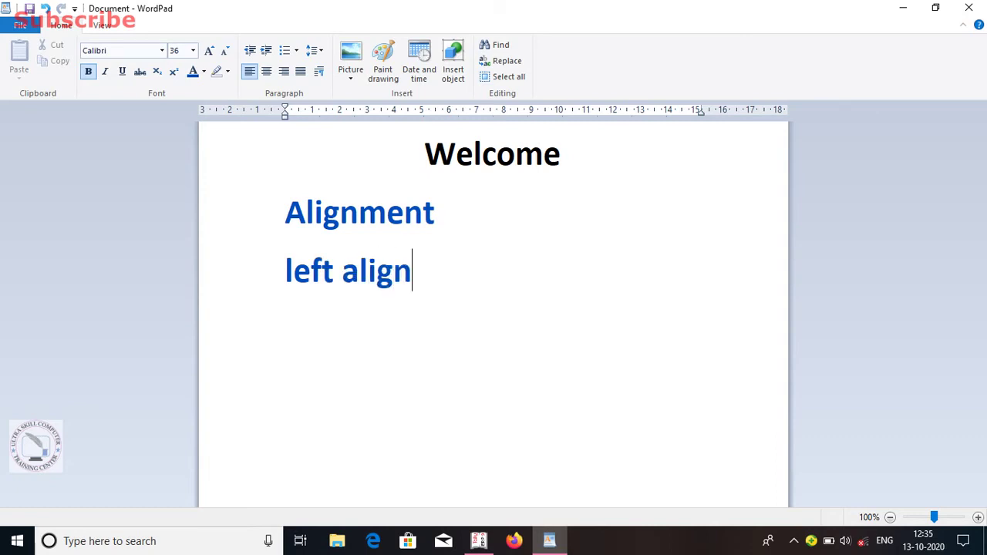
{"action": "key", "text": "Return"}
{"action": "type", "text": "right align"}
{"action": "key", "text": "Return"}
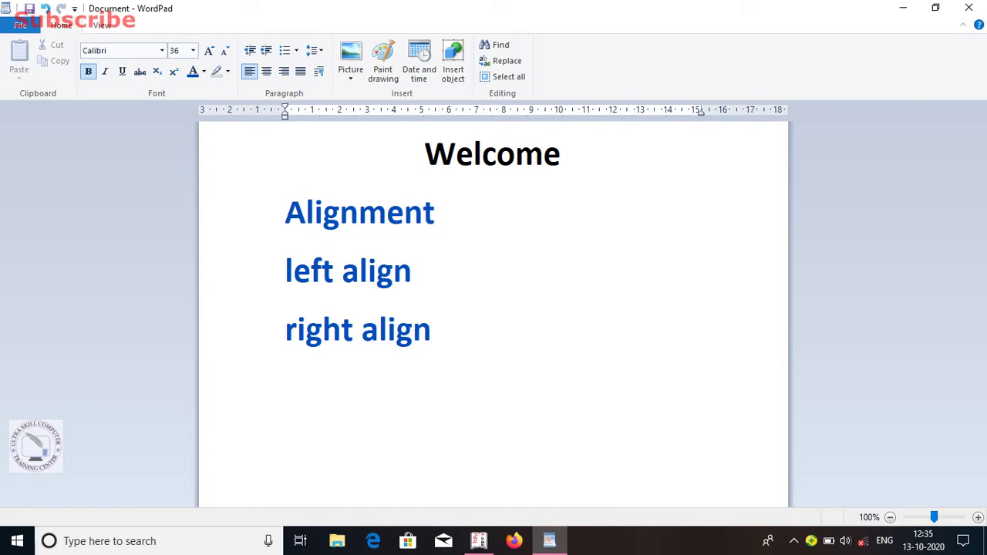
{"action": "type", "text": "center"}
{"action": "key", "text": "Return"}
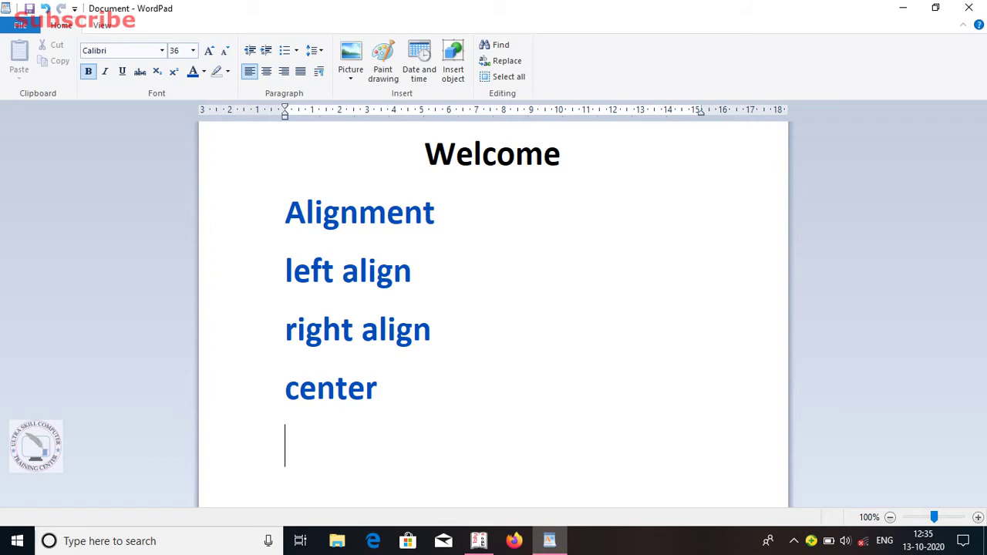
{"action": "type", "text": "jus"}
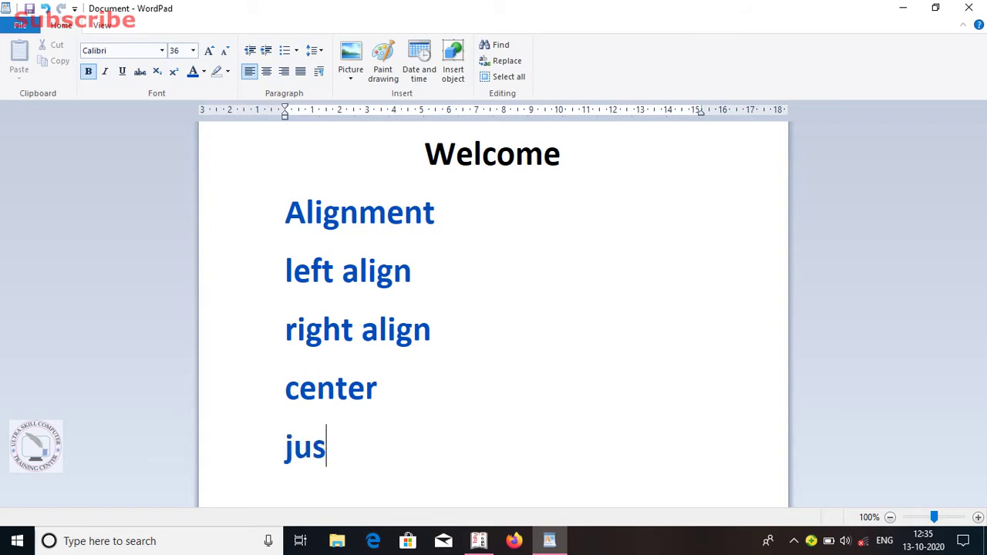
{"action": "type", "text": "tify"}
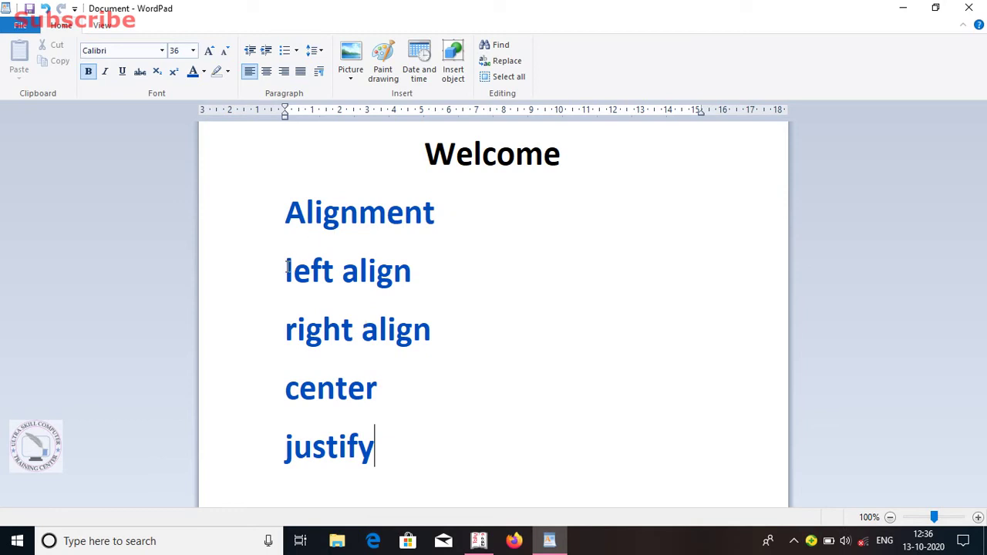
- Format the four lines from "left align" to "justify" as a round-bulleted list and color them green
{"action": "left_click_drag", "start_coordinate": [286, 269], "coordinate": [433, 429]}
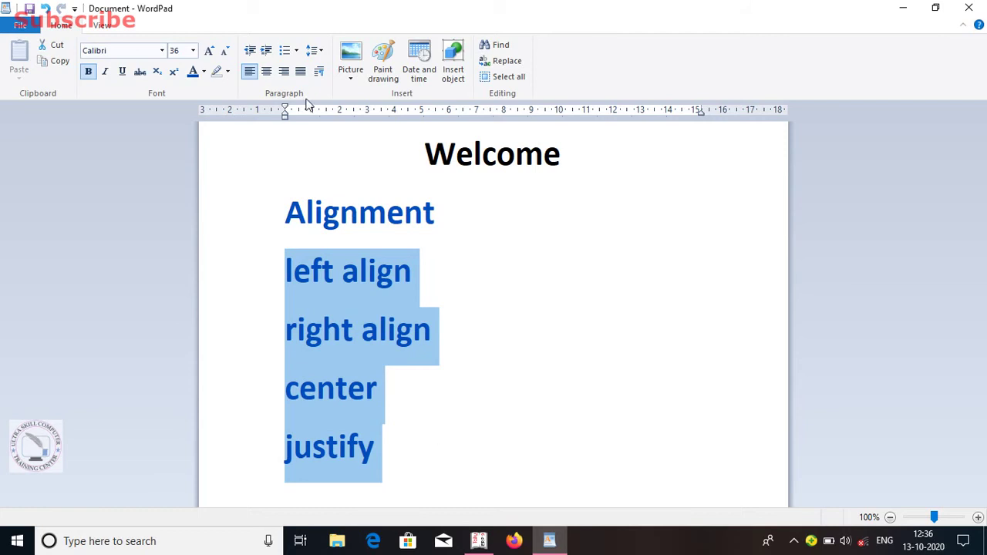
{"action": "left_click", "coordinate": [299, 51]}
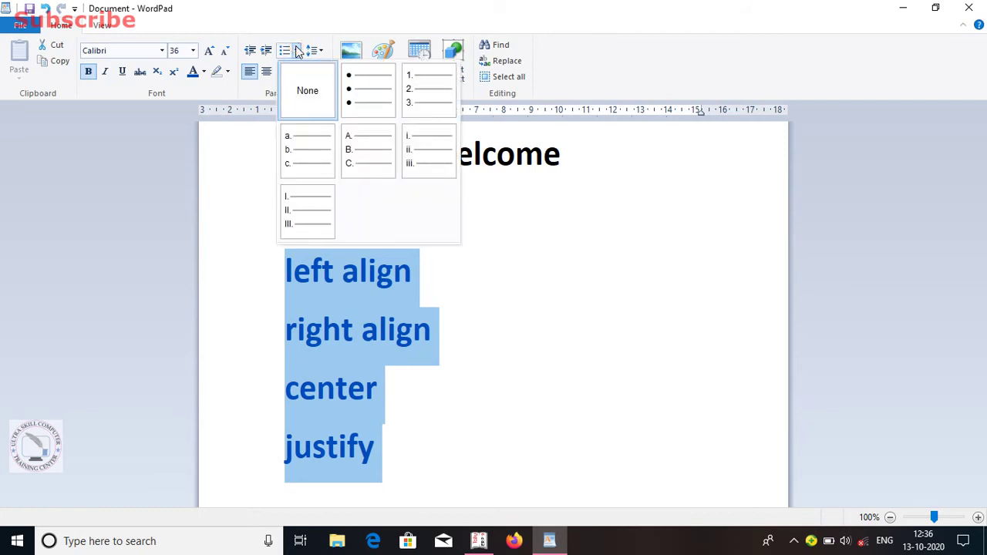
{"action": "left_click", "coordinate": [364, 101]}
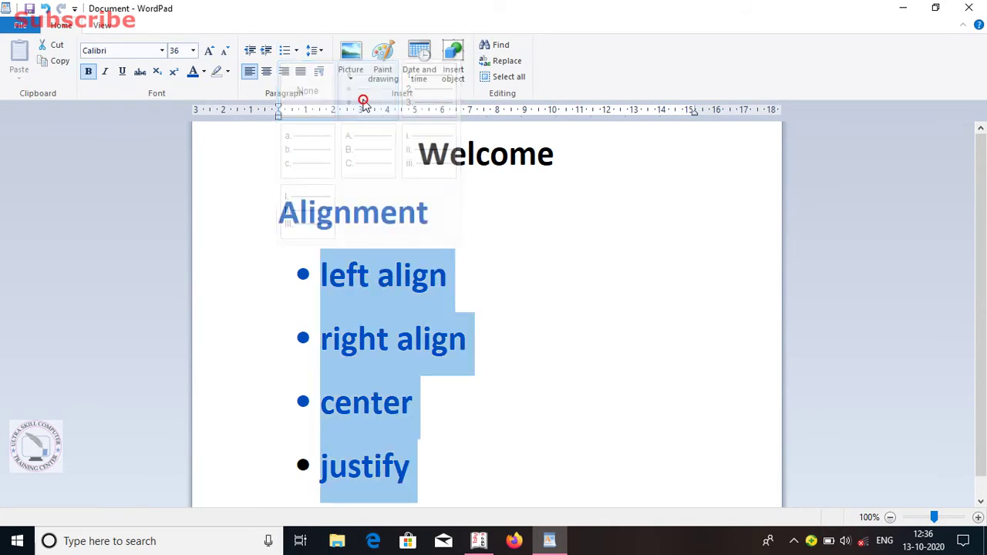
{"action": "left_click", "coordinate": [205, 72]}
{"action": "left_click", "coordinate": [207, 142]}
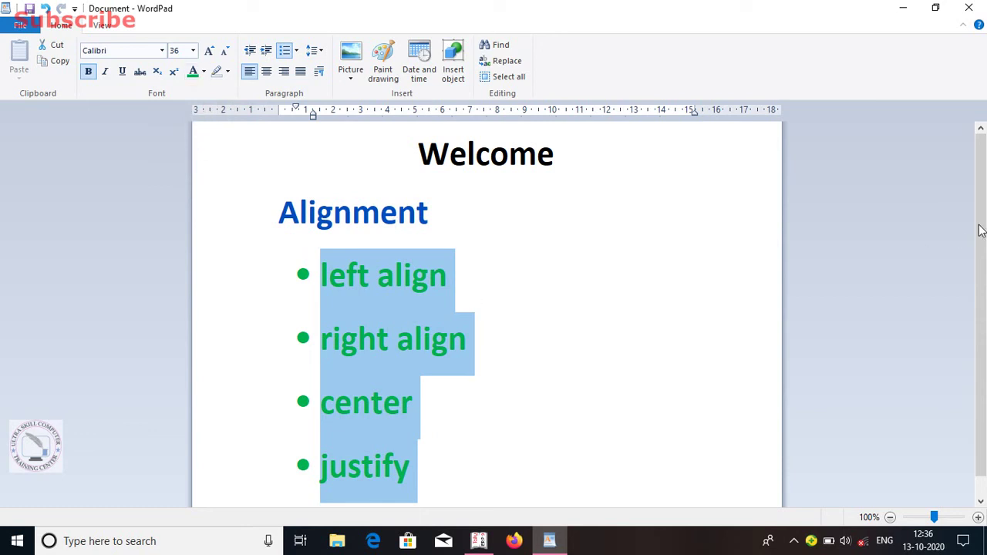
{"action": "scroll", "coordinate": [981, 222], "scroll_direction": "down", "scroll_amount": 1}
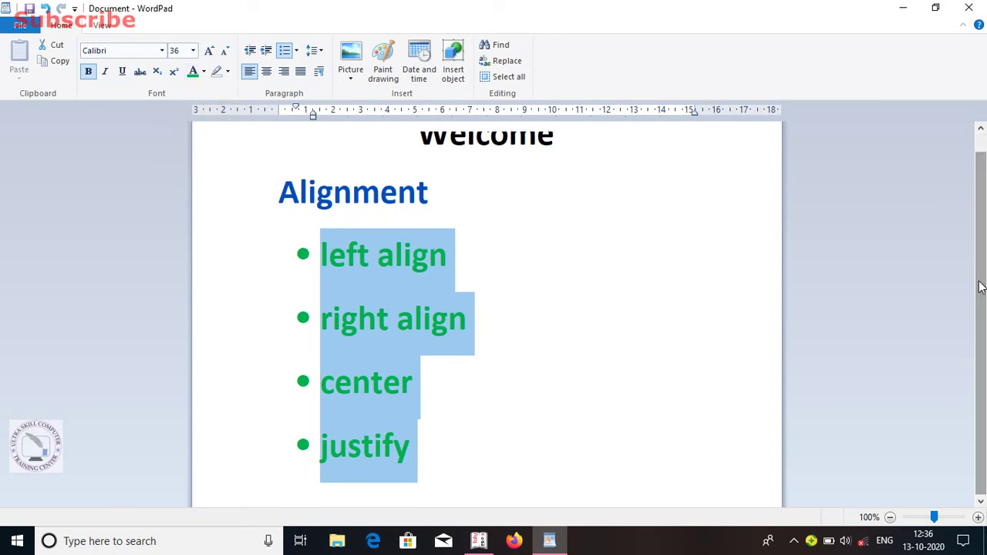
{"action": "left_click", "coordinate": [471, 446]}
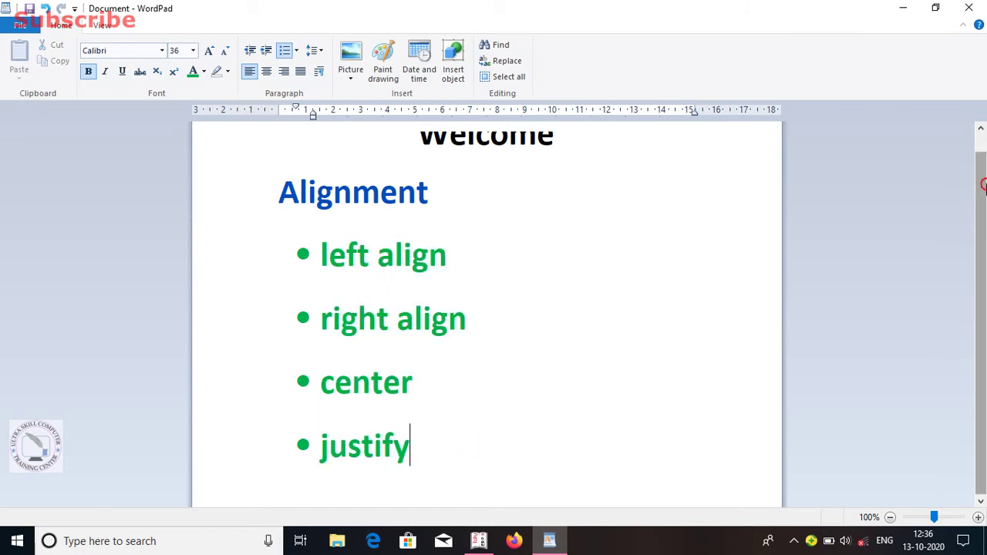
- Set the line spacing of the four bulleted lines to 1.0
{"action": "left_click", "coordinate": [321, 256]}
{"action": "left_click_drag", "start_coordinate": [321, 257], "coordinate": [407, 435]}
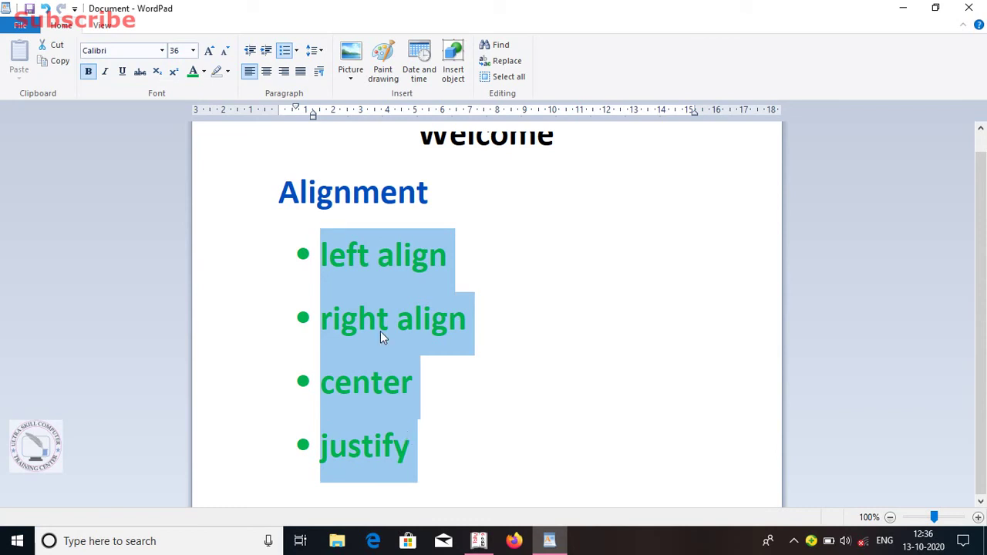
{"action": "left_click", "coordinate": [317, 51]}
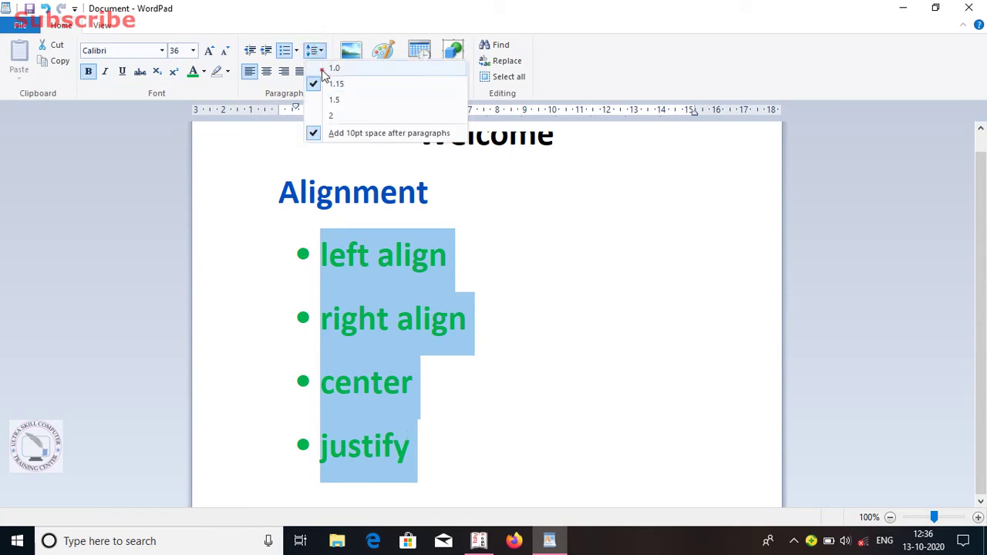
{"action": "left_click", "coordinate": [321, 70]}
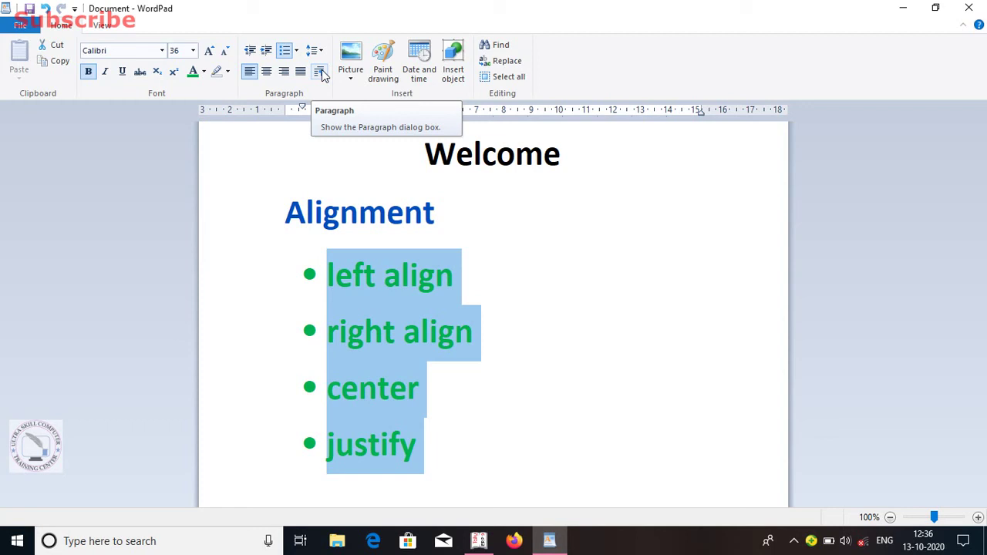
{"action": "left_click", "coordinate": [452, 443]}
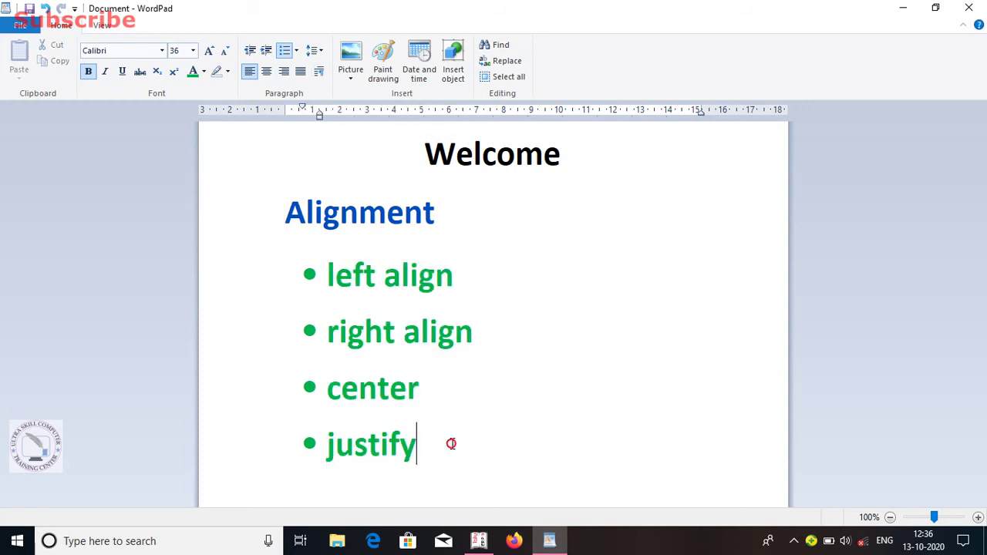
- Start saving the document and choose the abc folder on the Education Content (D:) drive as its location
{"action": "left_click", "coordinate": [23, 26]}
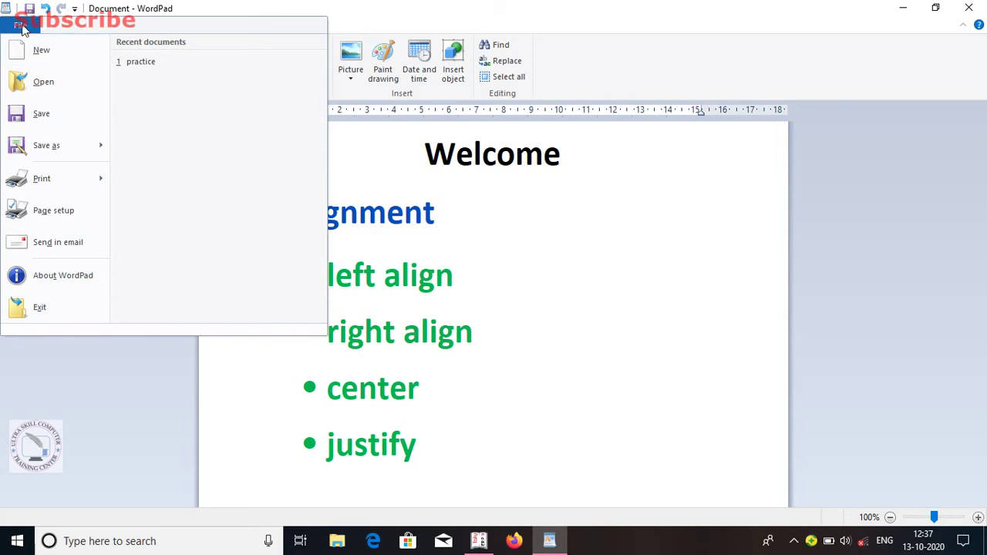
{"action": "left_click", "coordinate": [42, 116]}
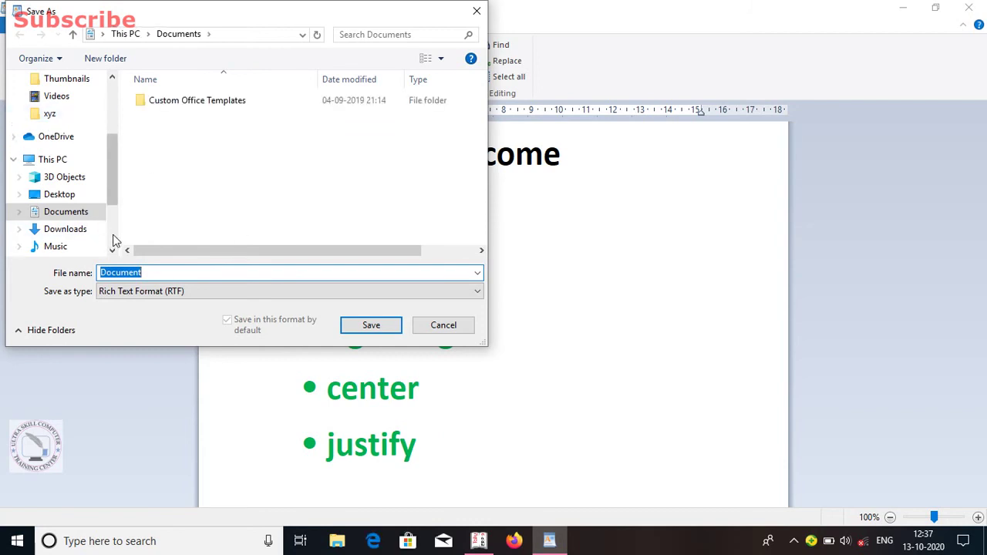
{"action": "scroll", "coordinate": [117, 235], "scroll_direction": "down", "scroll_amount": 2}
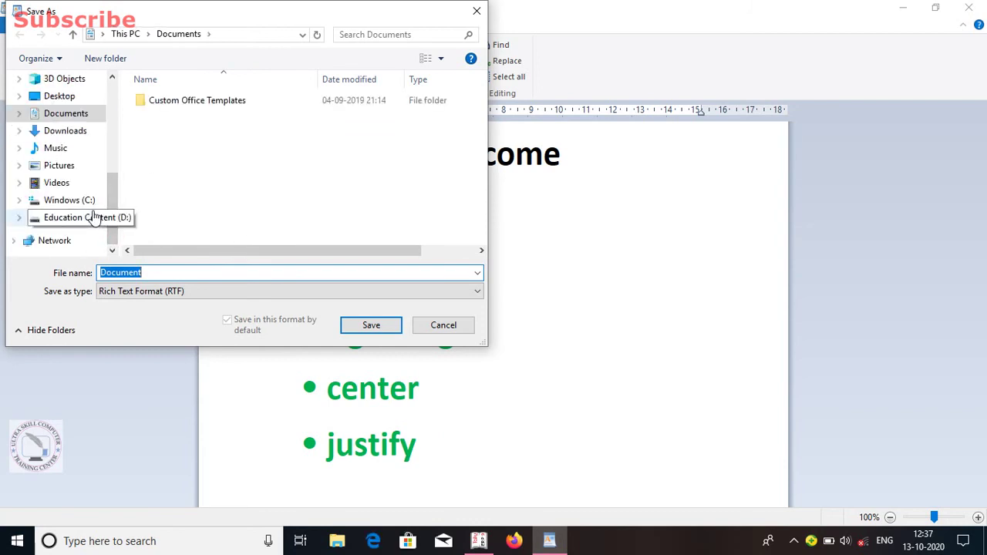
{"action": "left_click", "coordinate": [94, 218]}
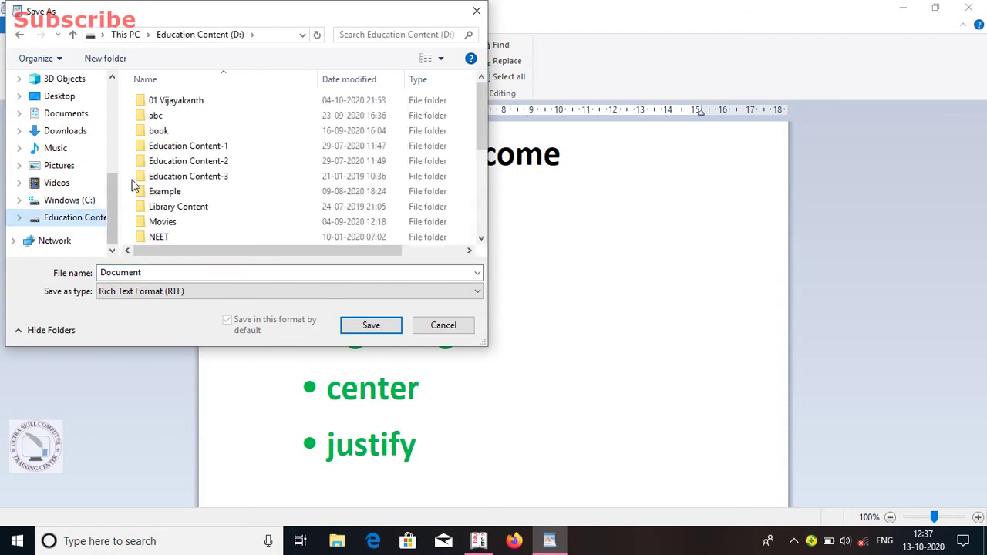
{"action": "left_click", "coordinate": [155, 116]}
{"action": "double_click", "coordinate": [155, 115]}
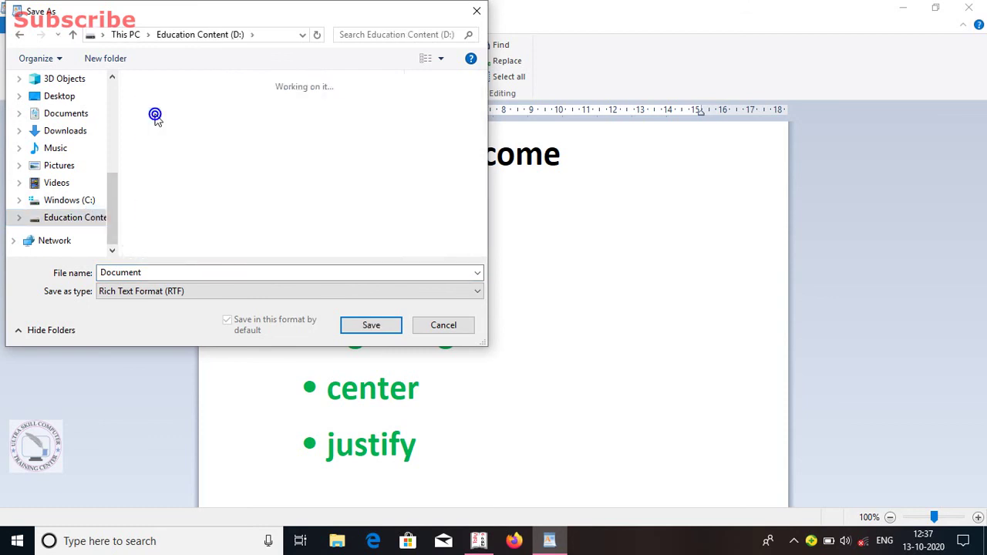